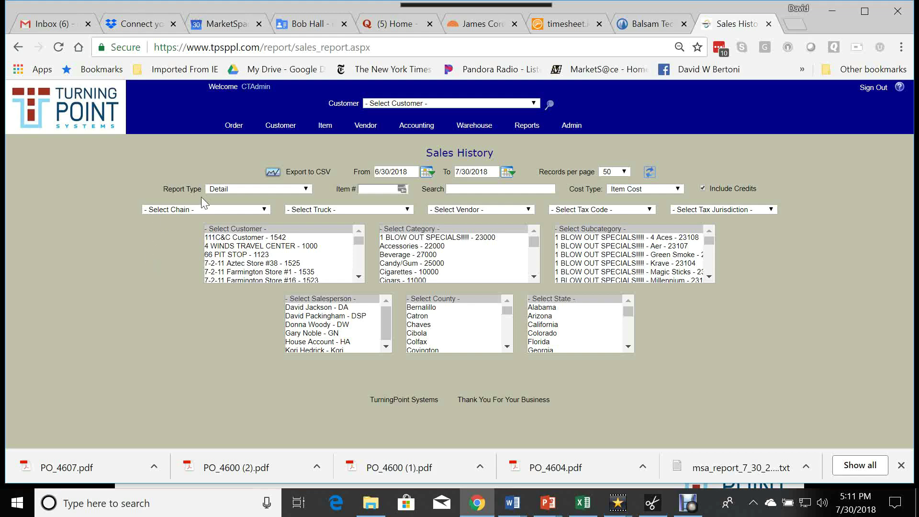
Create a new purchase order for the vendor Century Snacks
mouse_move(365, 125)
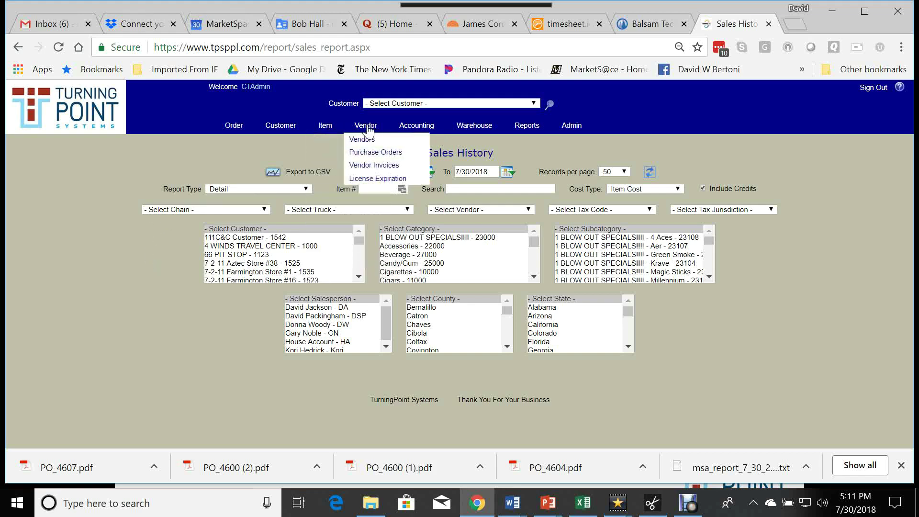
click(362, 157)
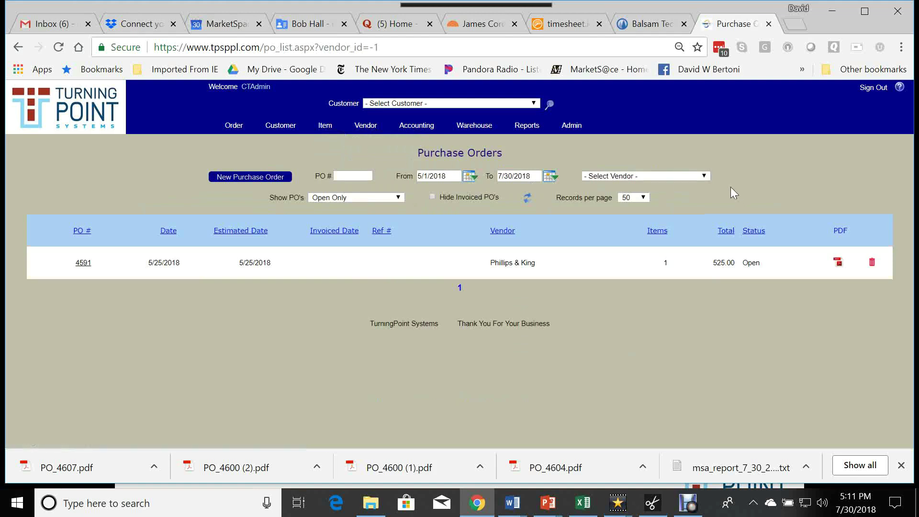
click(703, 176)
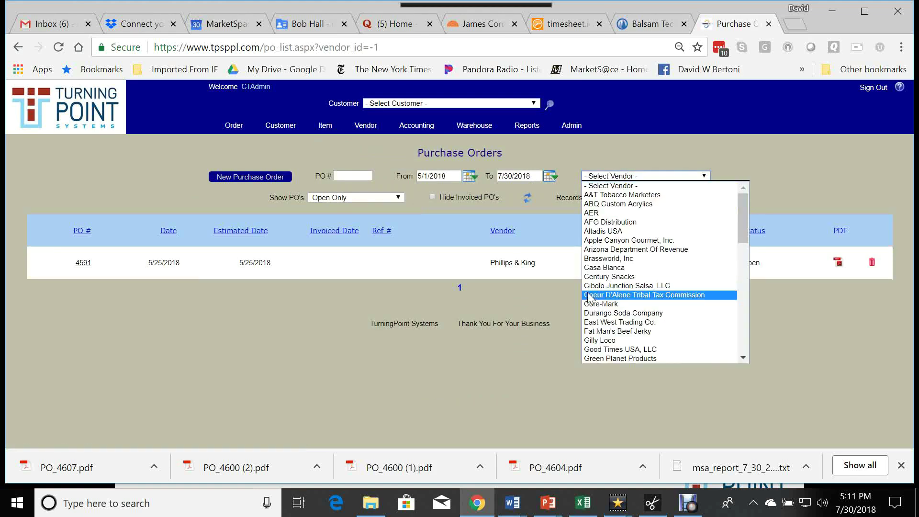
click(609, 277)
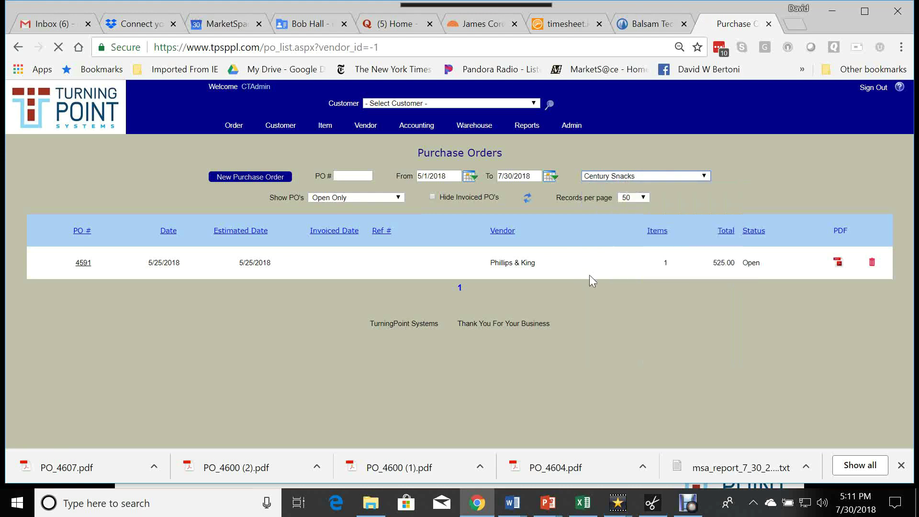
click(238, 178)
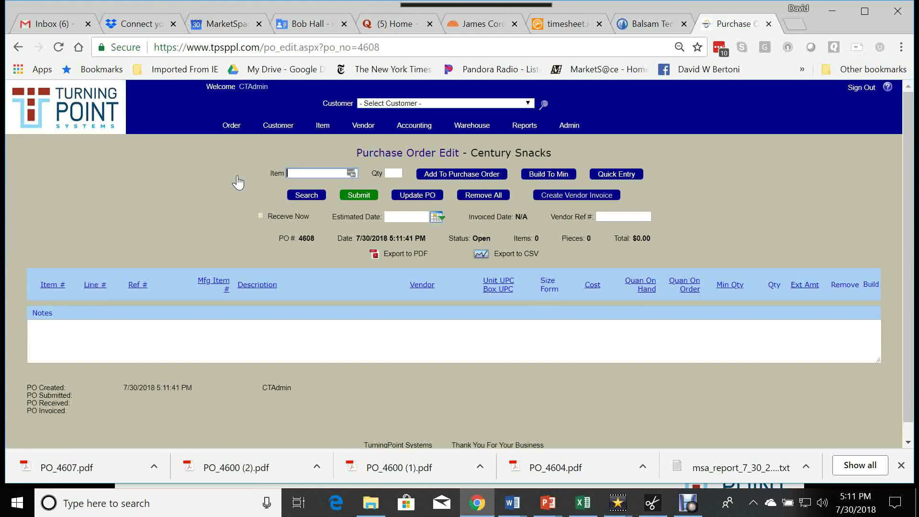
Use Quick Entry on the purchase order to enter items 1208 and 1212 with a quantity of 5 each
click(607, 174)
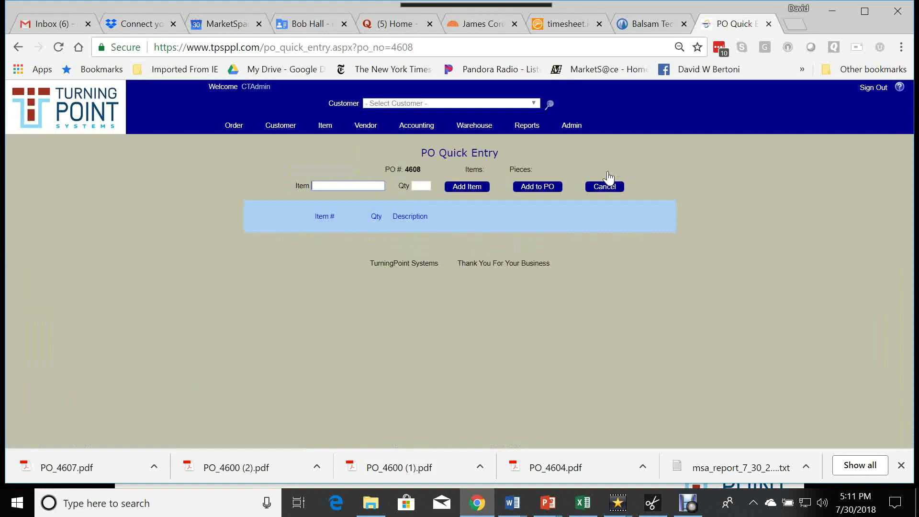
text(1208)
key(Tab)
text(5)
key(Return)
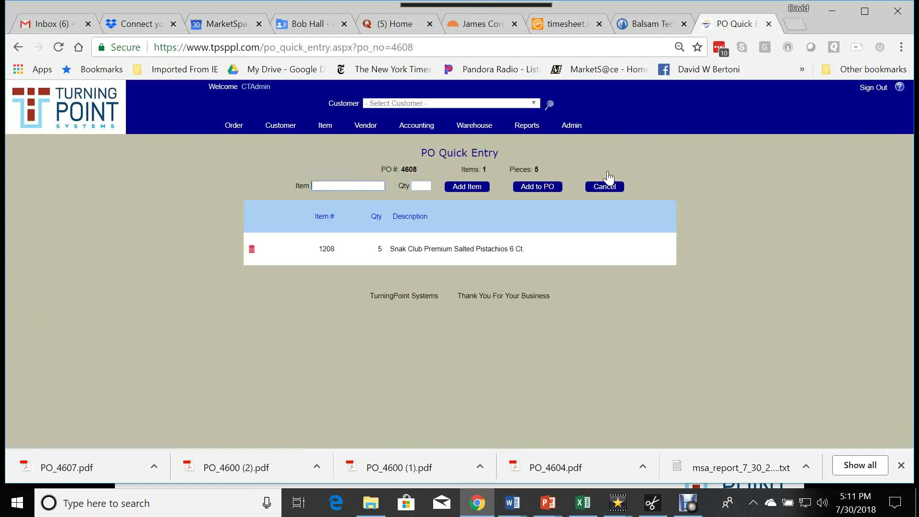
text(1212)
key(Tab)
text(5)
key(Return)
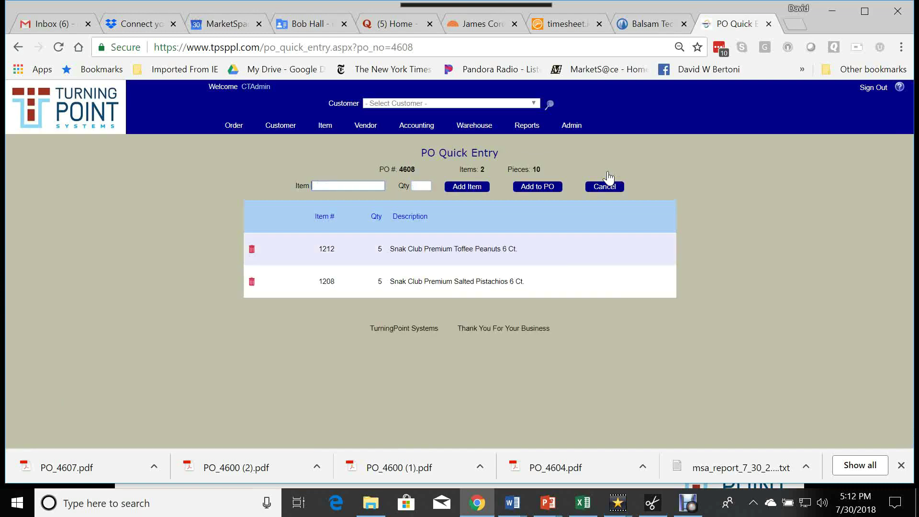
Enter items 1214, 3447 and 1222 with a quantity of 5 each, and add the entered list to the purchase order
text(1214)
key(Tab)
text(5)
key(Return)
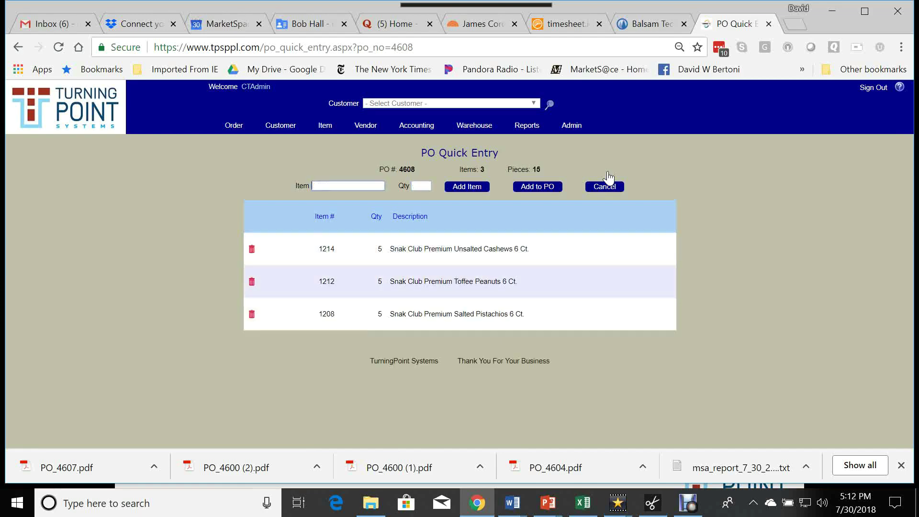
text(3447)
key(Tab)
text(5)
key(Return)
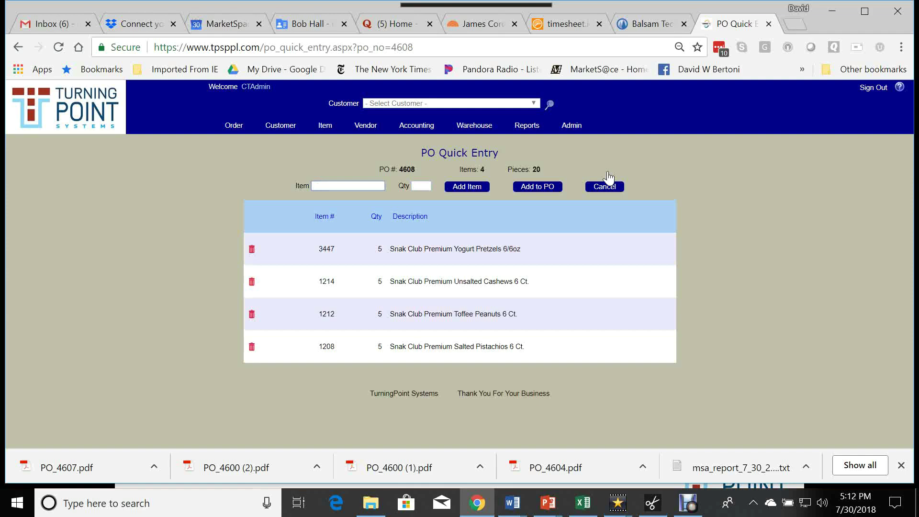
text(1222)
key(Return)
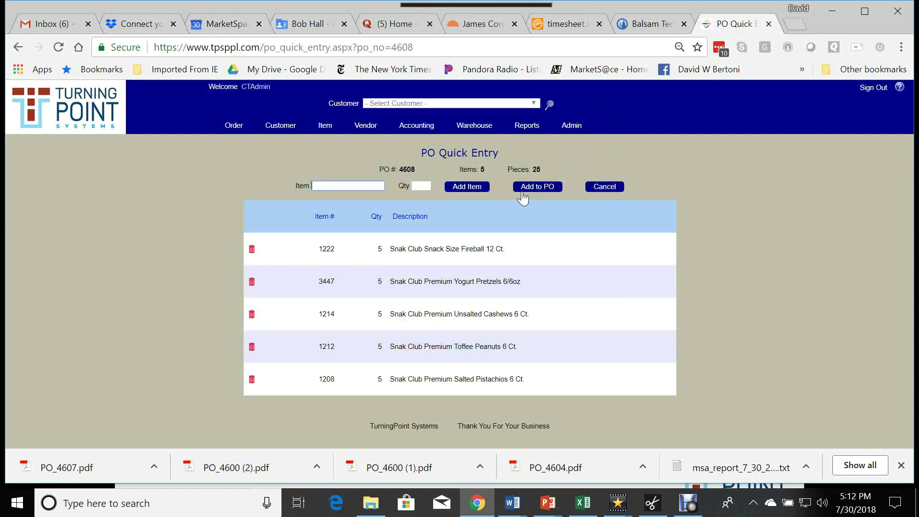
click(538, 188)
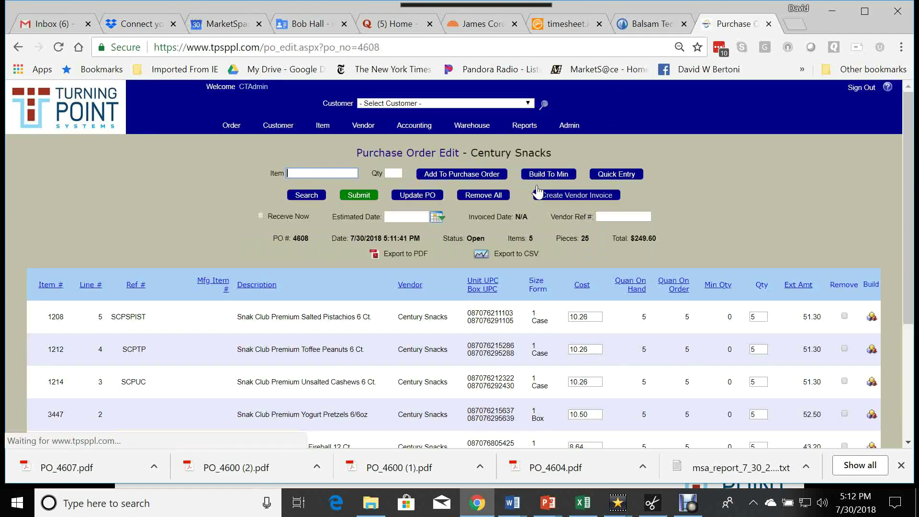
Set the Century Snacks purchase order to be received now and submit it
scroll(780, 177, down, 1)
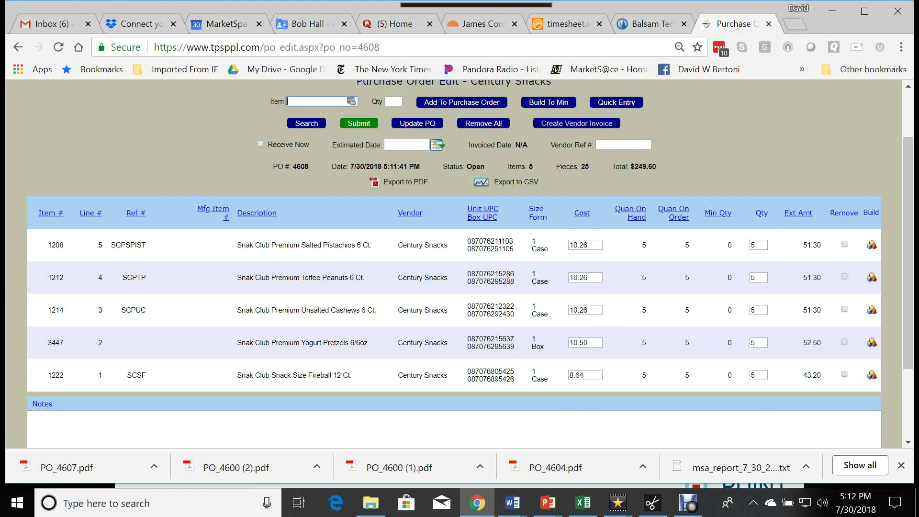
click(260, 145)
click(359, 126)
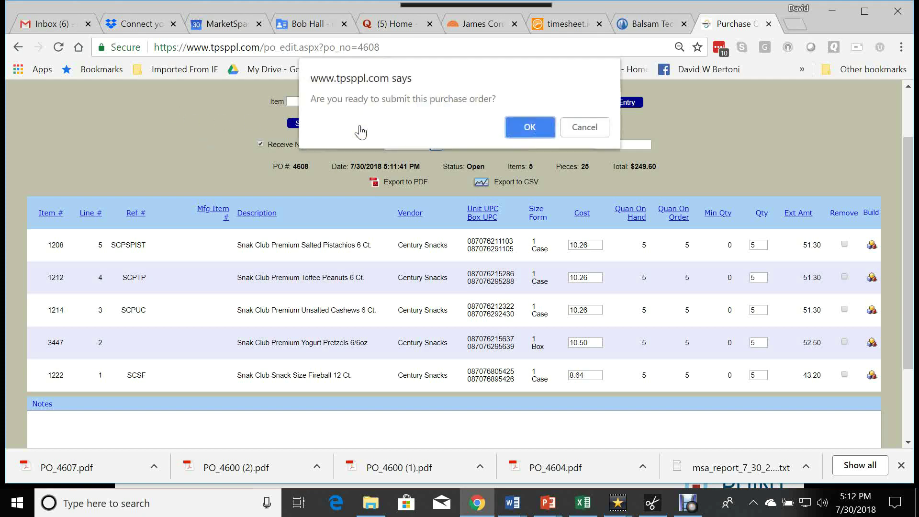
click(531, 126)
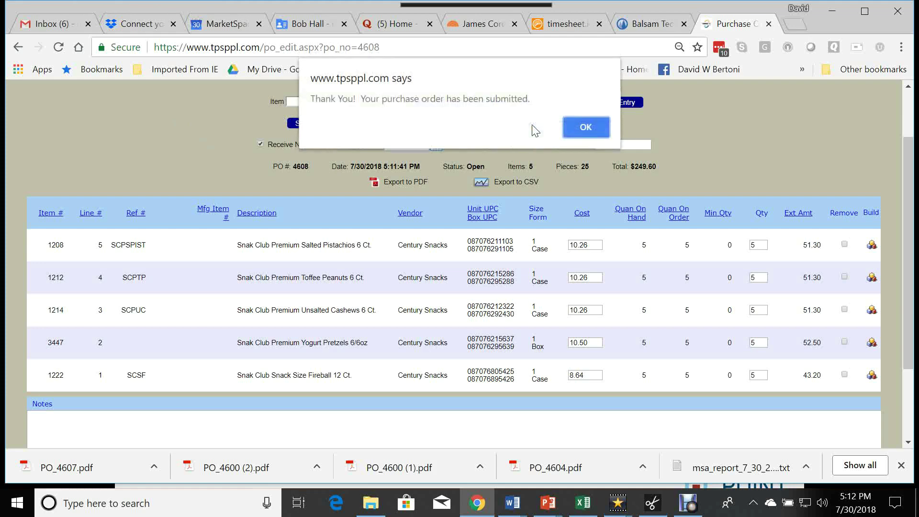
click(579, 127)
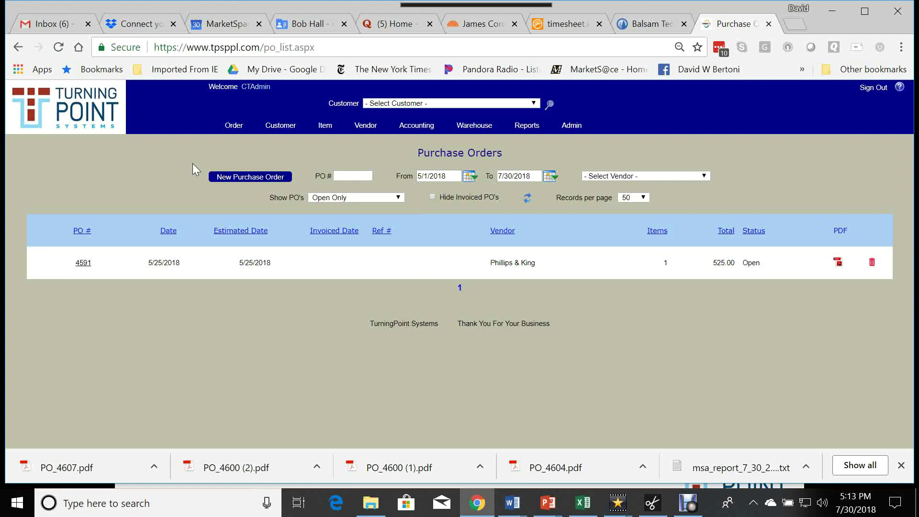
Filter the warehouse receiving list to the vendor Core-Mark and open its 7/27/2018 purchase order
mouse_move(475, 131)
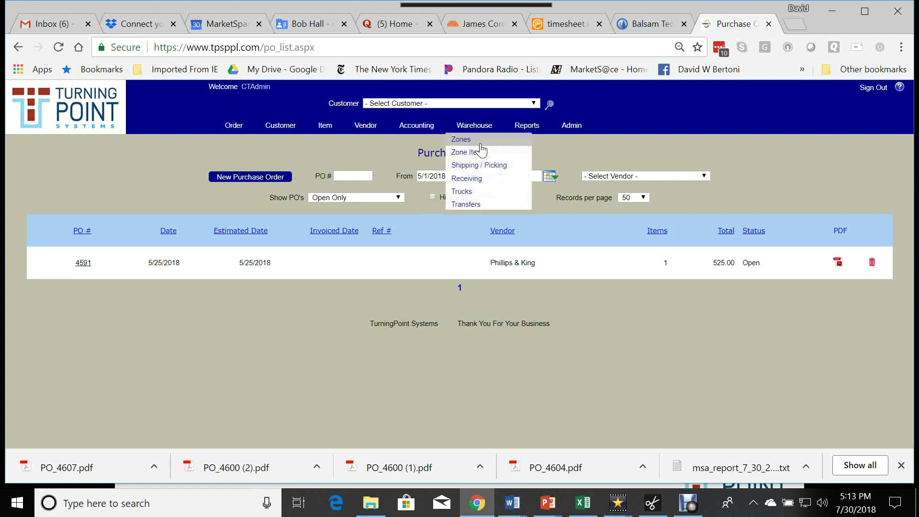
click(477, 180)
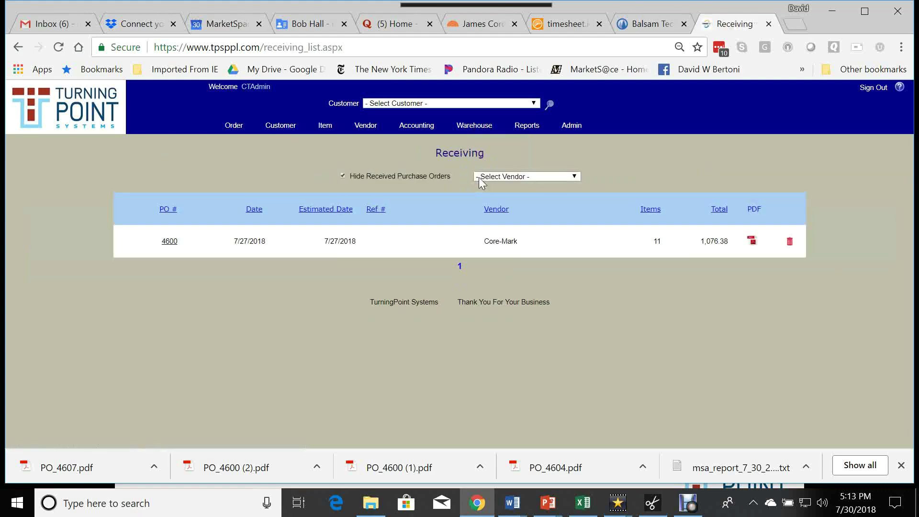
click(574, 177)
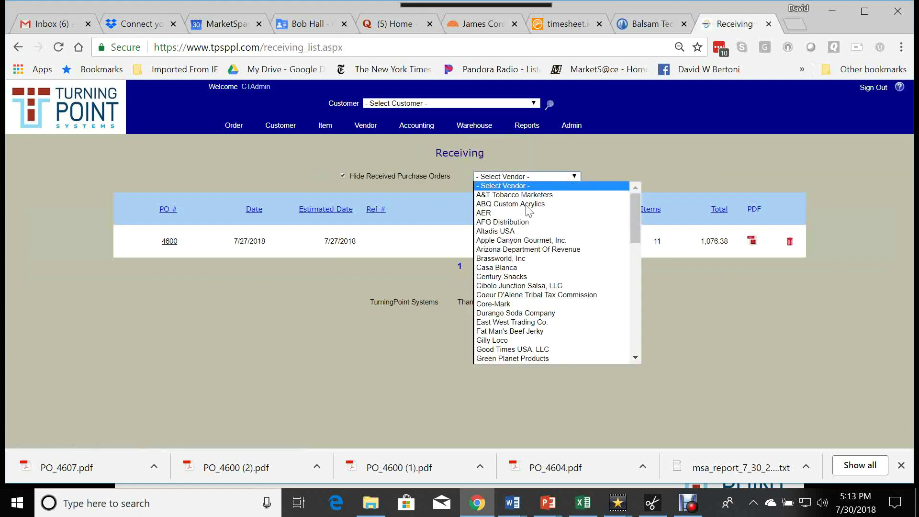
click(492, 305)
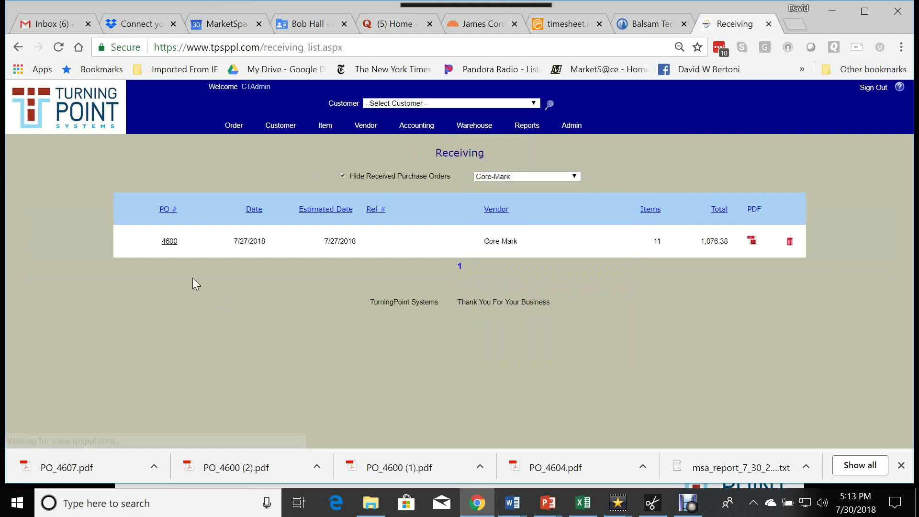
click(168, 242)
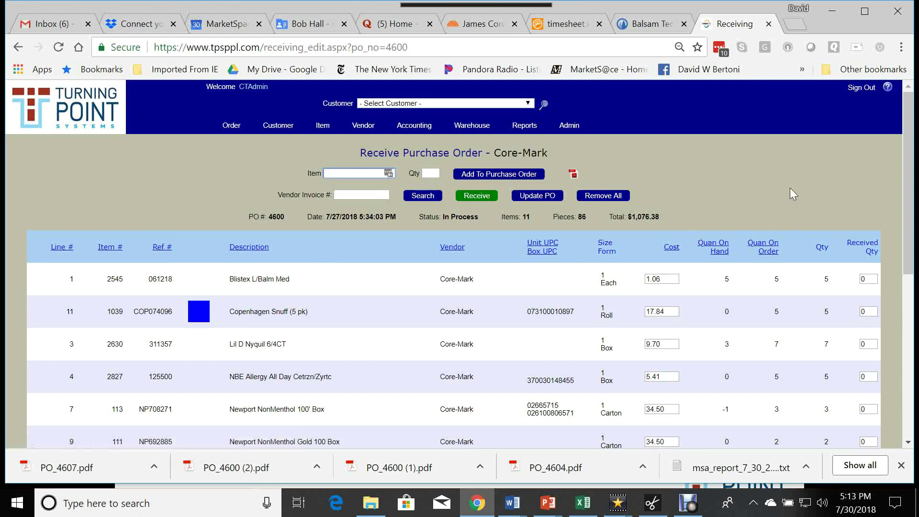
Set the received quantity of Blistex L/Balm Med to 4
scroll(790, 186, down, 2)
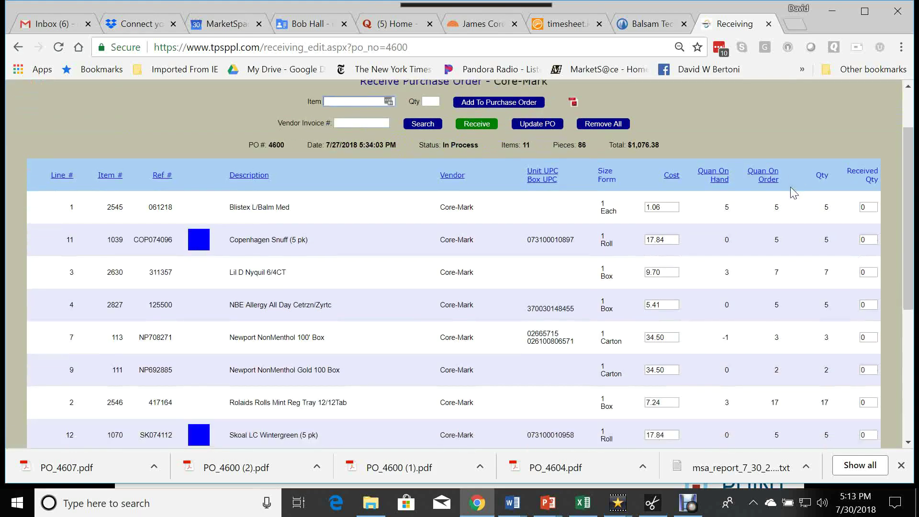
scroll(791, 187, down, 2)
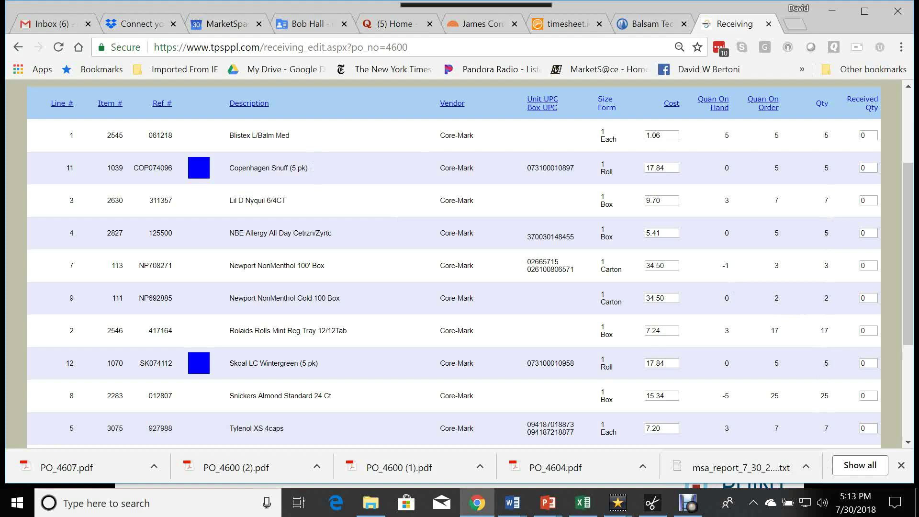
double_click(864, 136)
text(4)
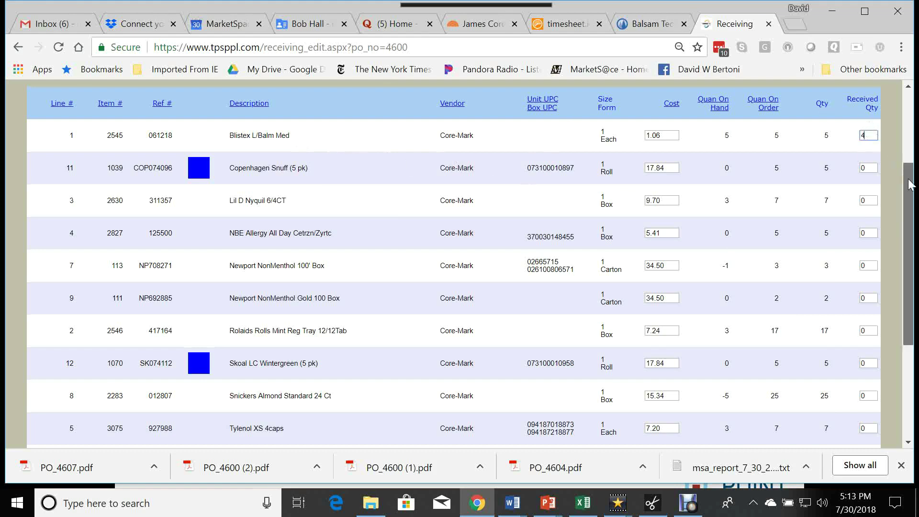
Add the purchase order note "1 BLISTEX TUBE WAS CRUSHED IN SHIPPING"
scroll(892, 156, down, 4)
click(107, 326)
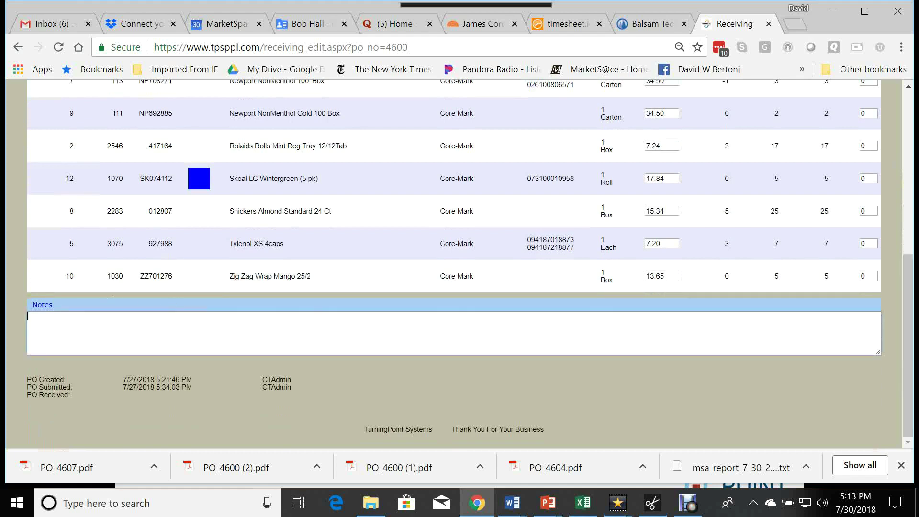
text(1 BLISTEX TUBE WAS CRUSHED IN SHIPPING)
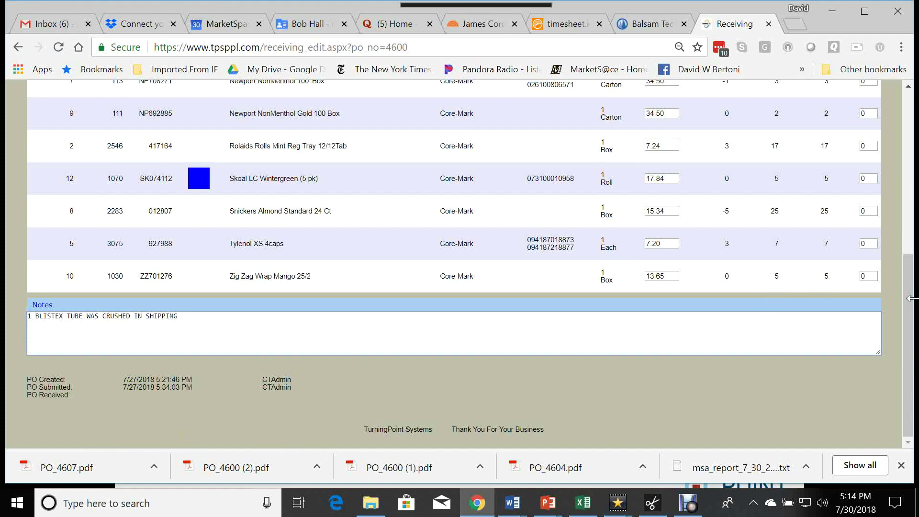
Finish receiving the Core-Mark purchase order
drag(911, 304, 917, 215)
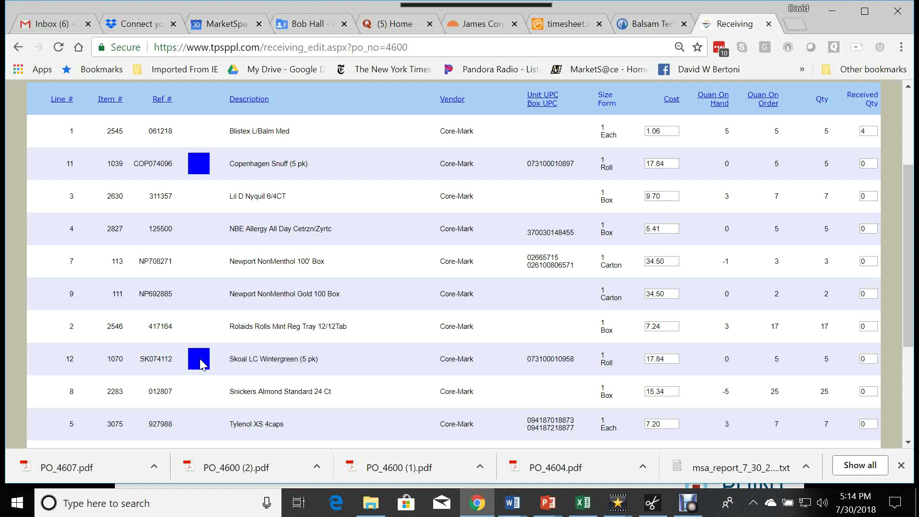
scroll(237, 397, up, 3)
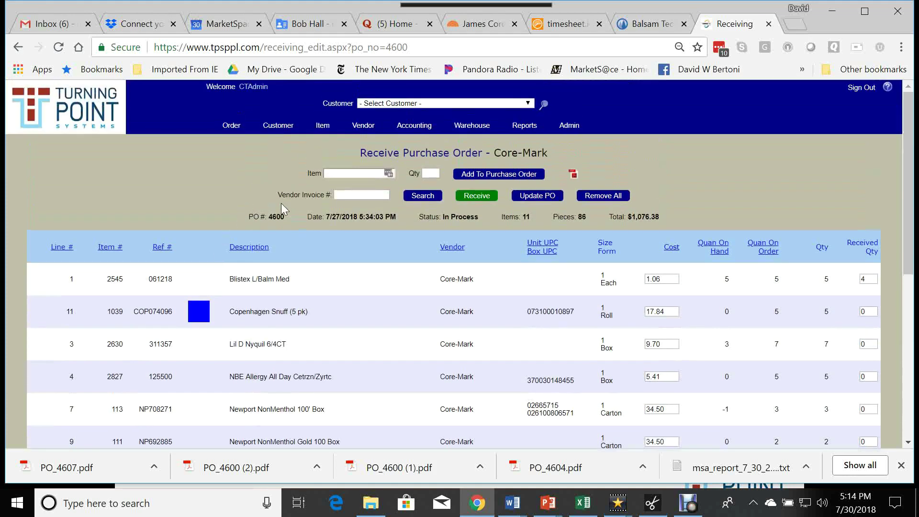
click(476, 196)
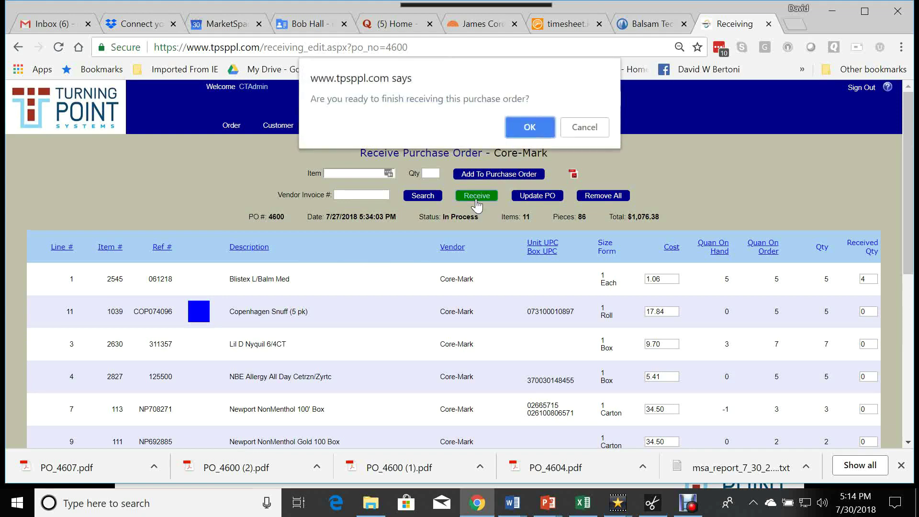
click(529, 128)
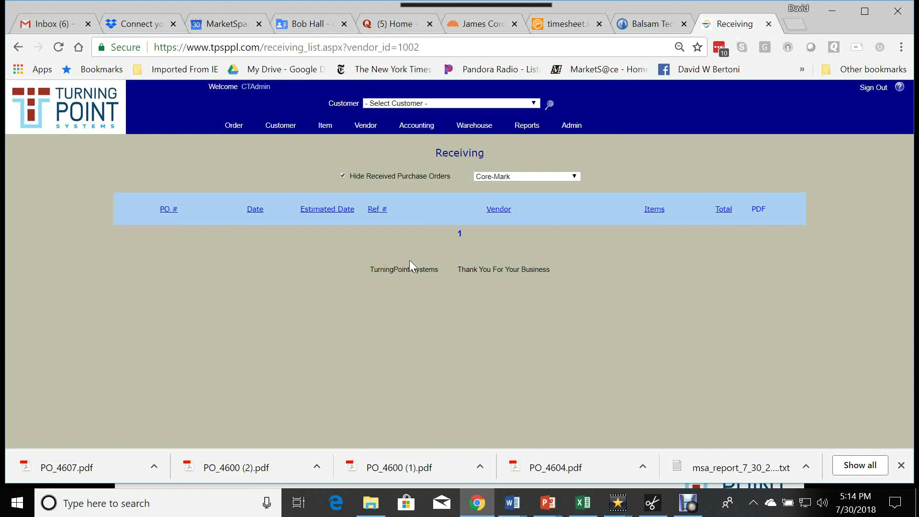
Display the warehouse zone items for the zone COOL - Cooler
mouse_move(476, 127)
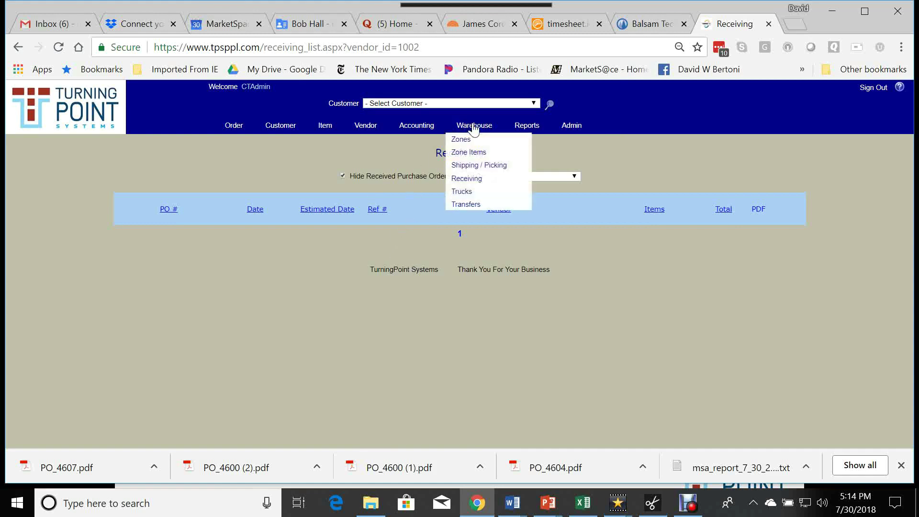
click(473, 156)
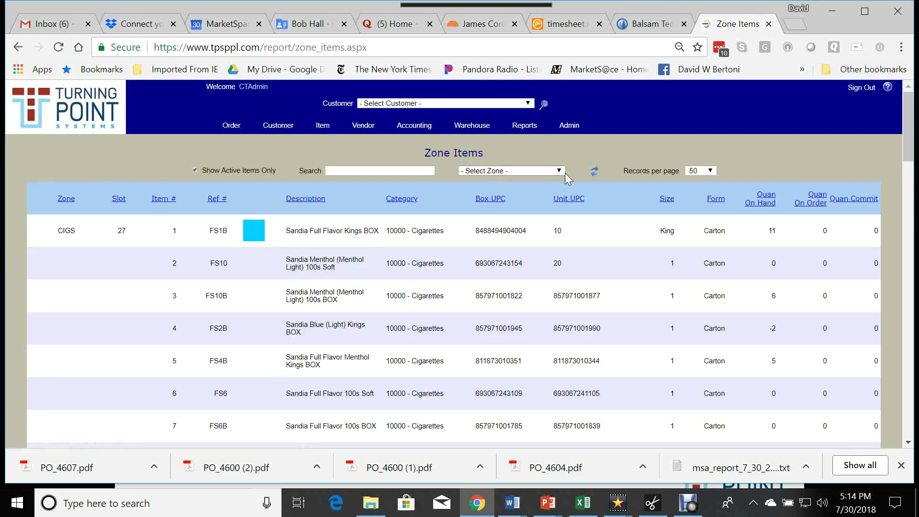
click(557, 172)
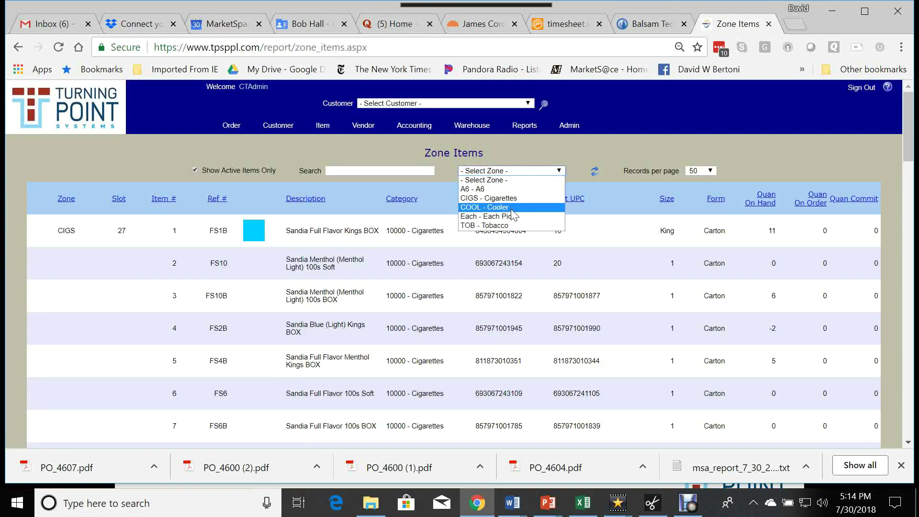
click(500, 207)
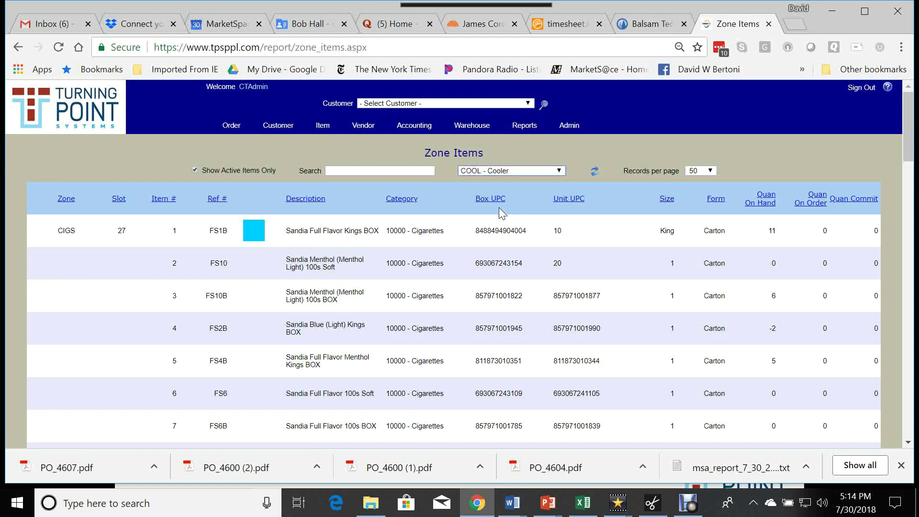
click(594, 171)
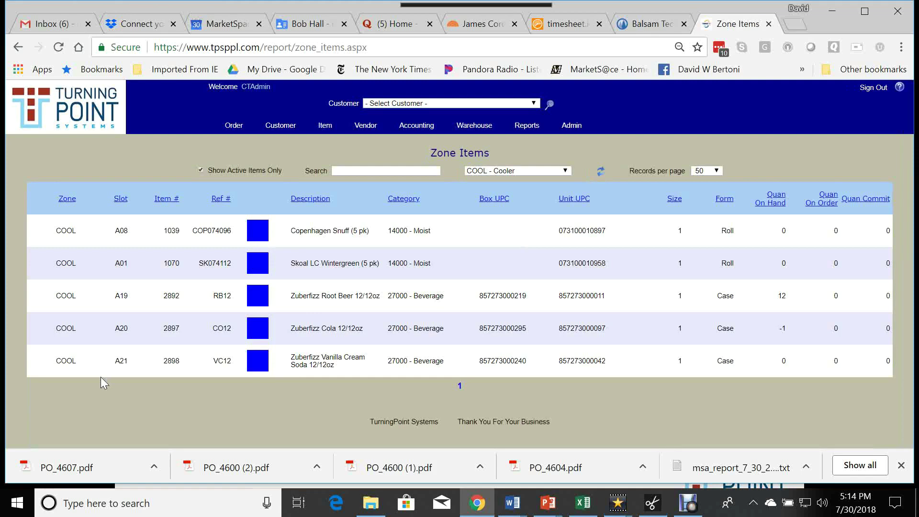
click(335, 171)
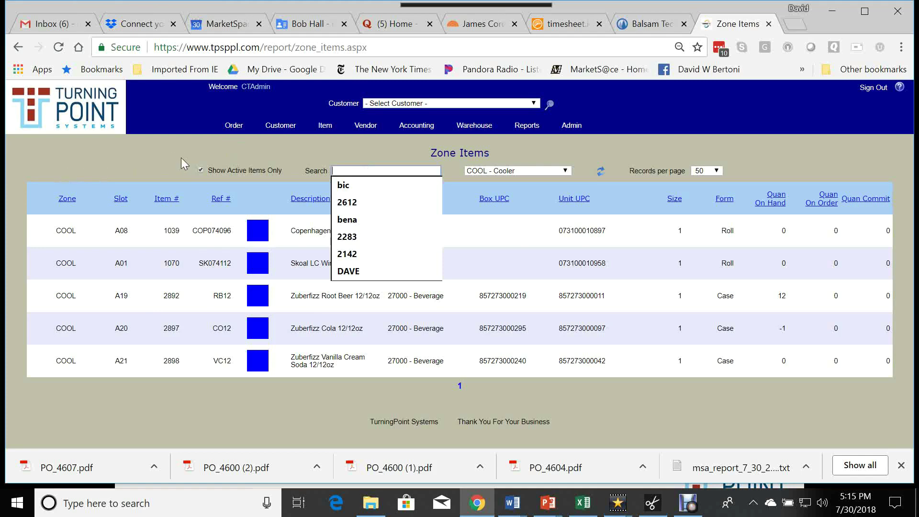
click(155, 164)
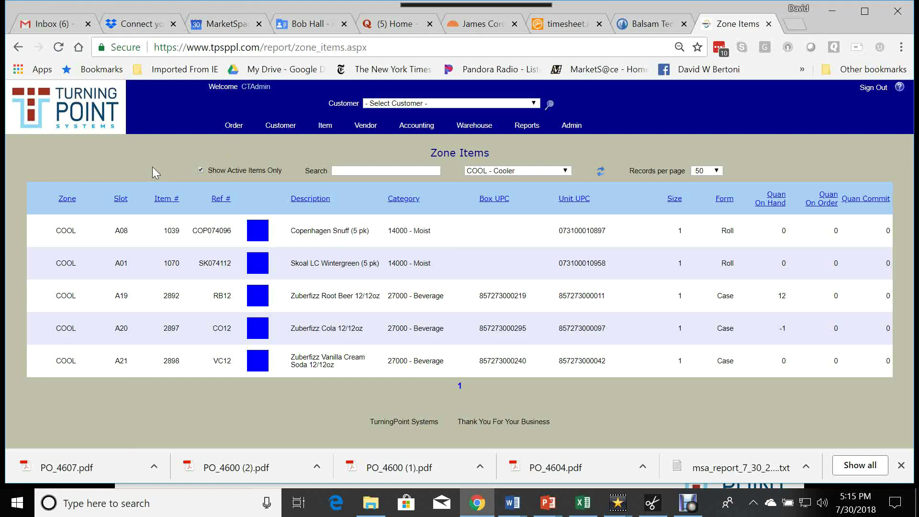
Open the warehouse receiving list and include already received purchase orders for all vendors
mouse_move(475, 127)
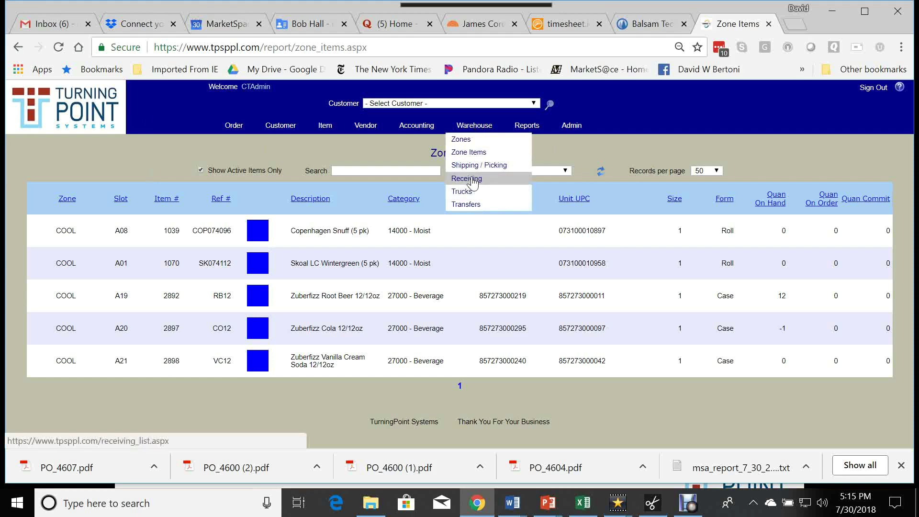
click(472, 179)
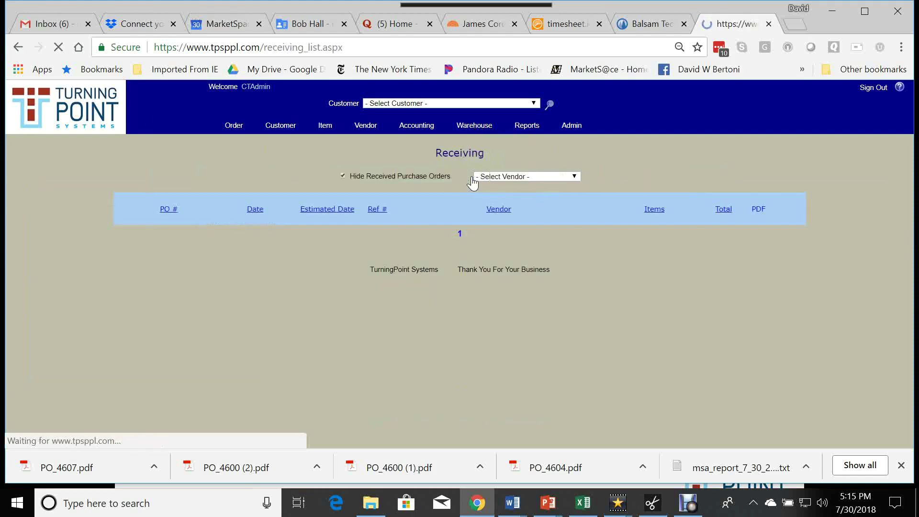
click(574, 177)
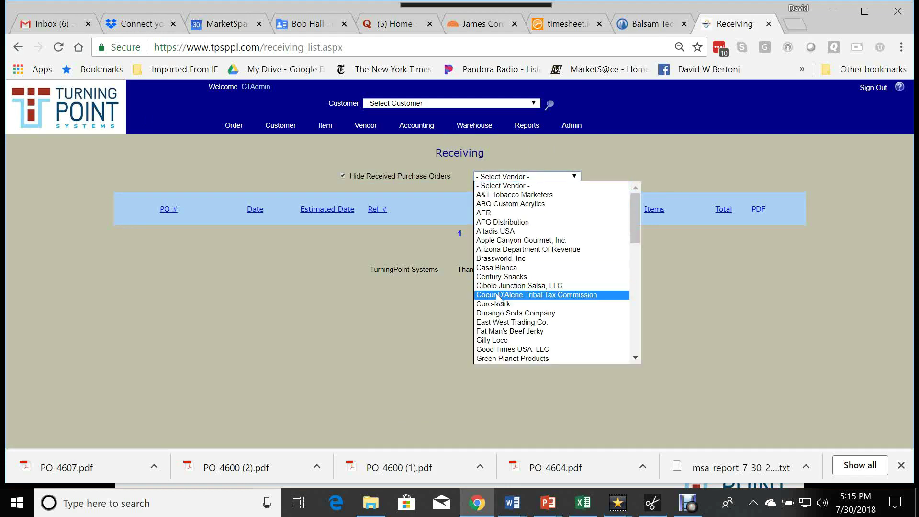
click(342, 176)
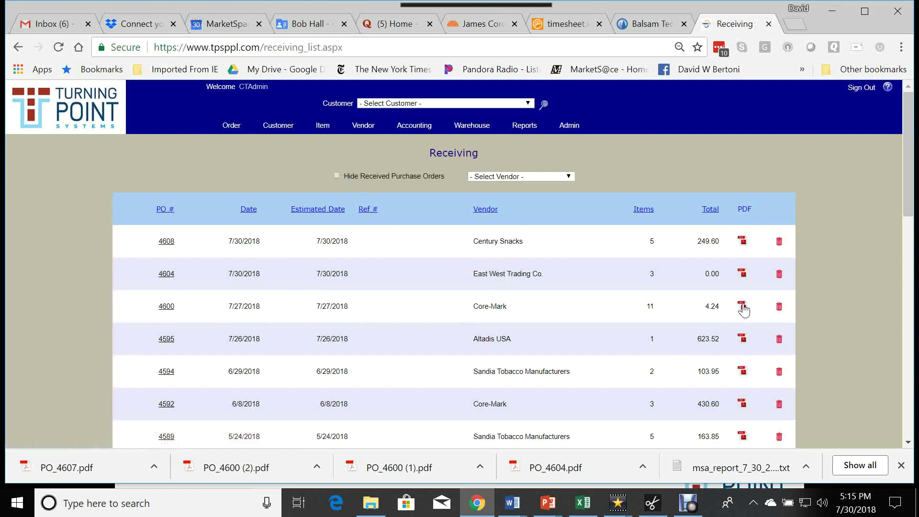
Download the PDF of the Core-Mark purchase order dated 7/27/2018 and open it to review the ordered and received quantities
click(742, 307)
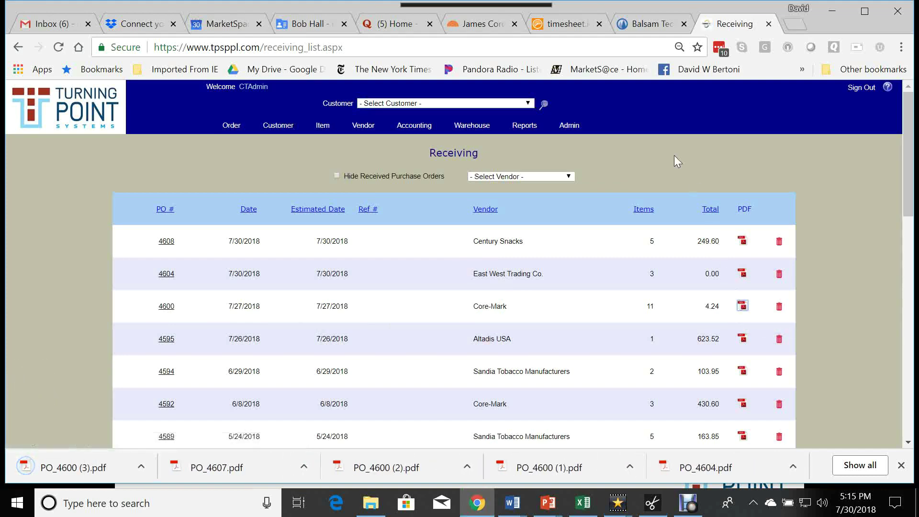
click(73, 469)
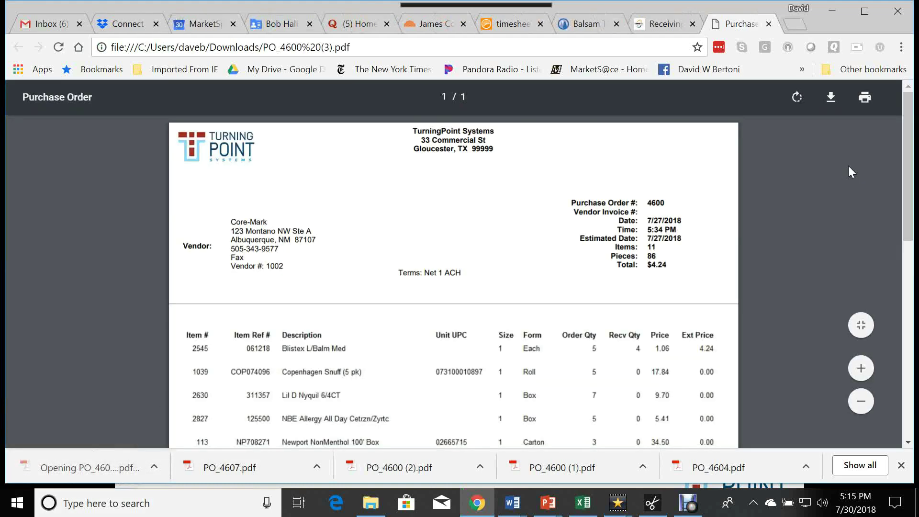
scroll(818, 191, down, 3)
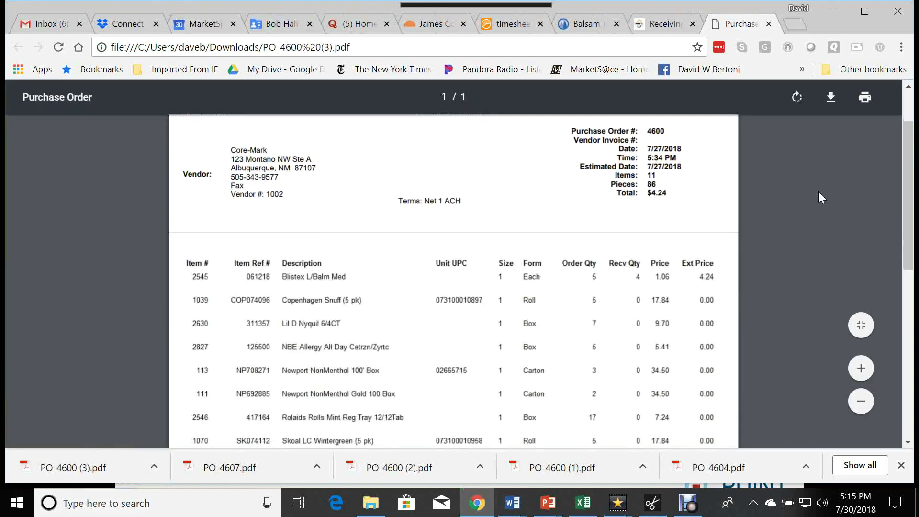
scroll(818, 192, up, 2)
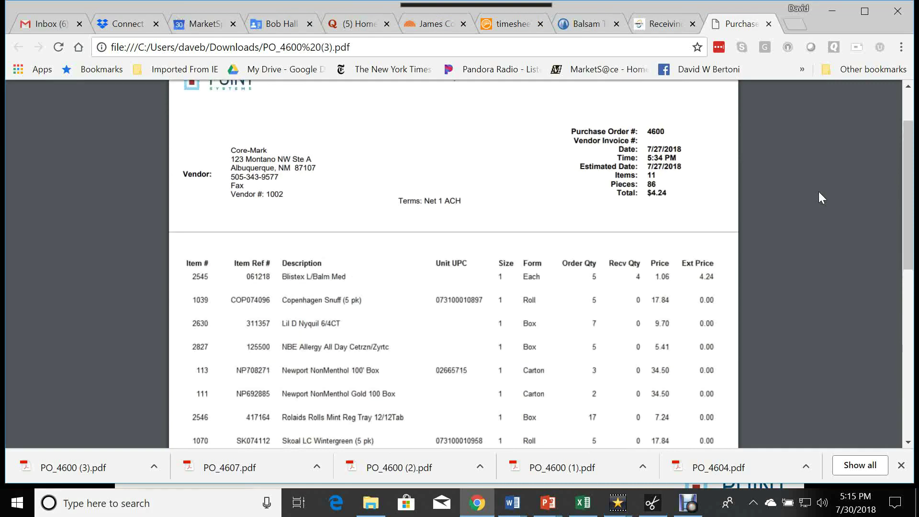